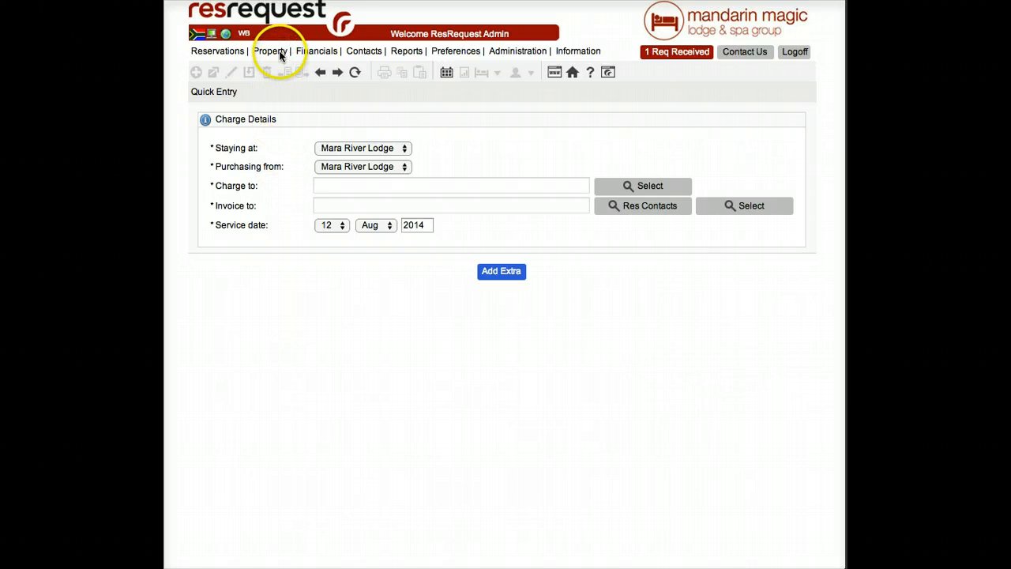
Step: Open the Operations Chart from the property reports
left_click(273, 51)
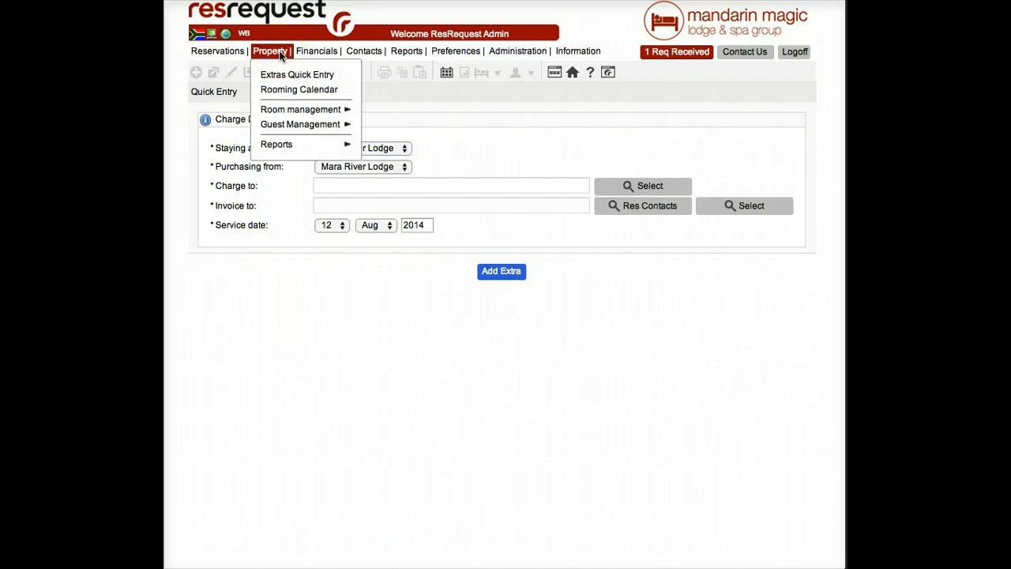
mouse_move(289, 144)
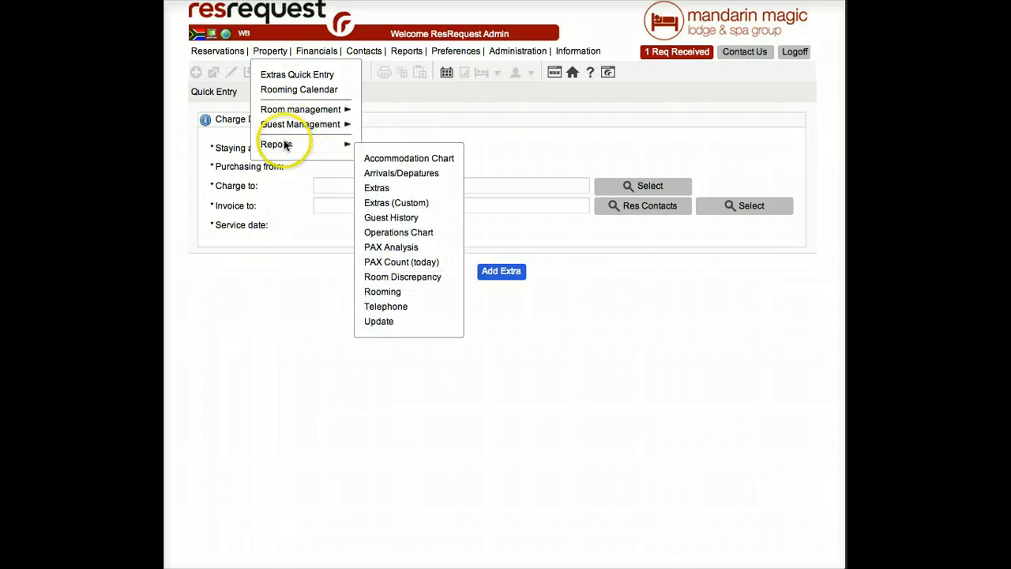
left_click(403, 234)
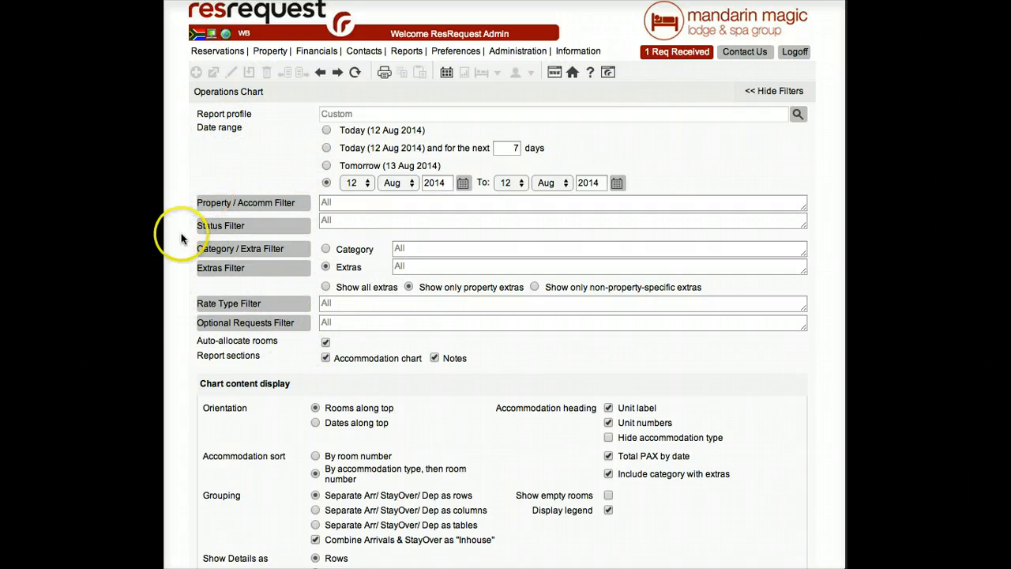
Step: Look through the report's filter, chart content and note display settings, and view the choices in the property and accommodation filter
scroll(193, 232, "down", 5)
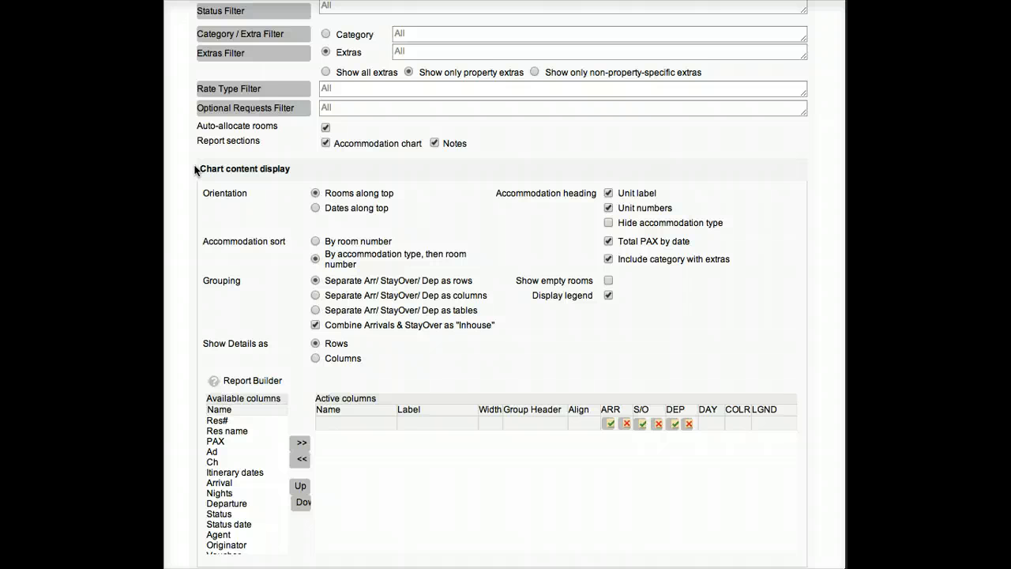
scroll(195, 170, "down", 10)
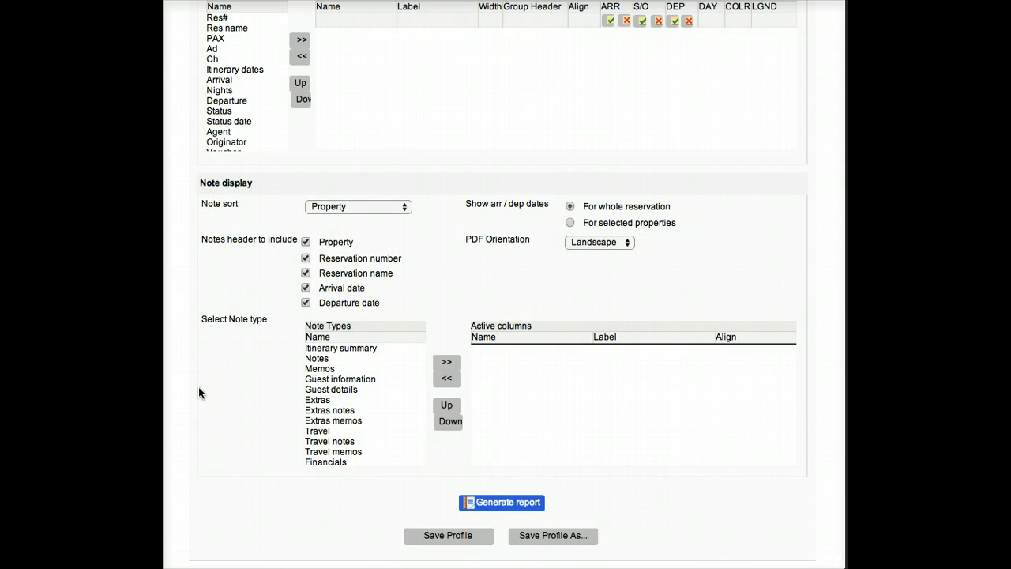
scroll(199, 386, "up", 5)
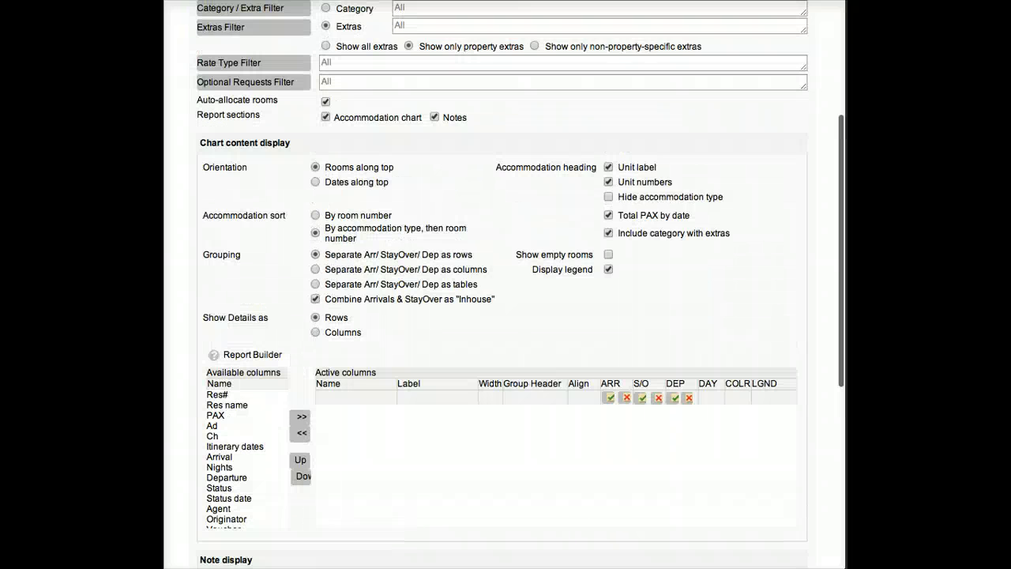
scroll(506, 316, "up", 5)
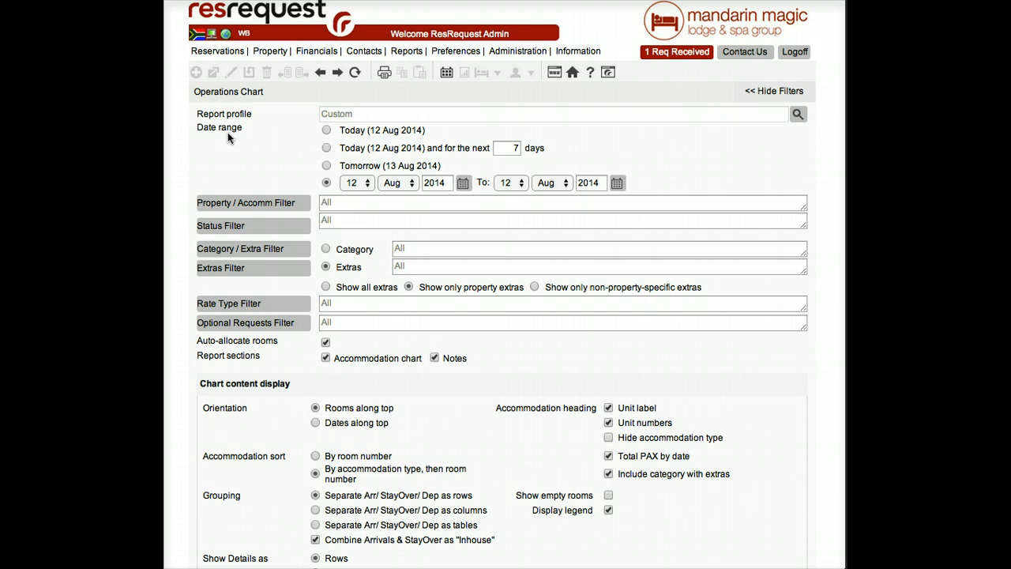
left_click(237, 206)
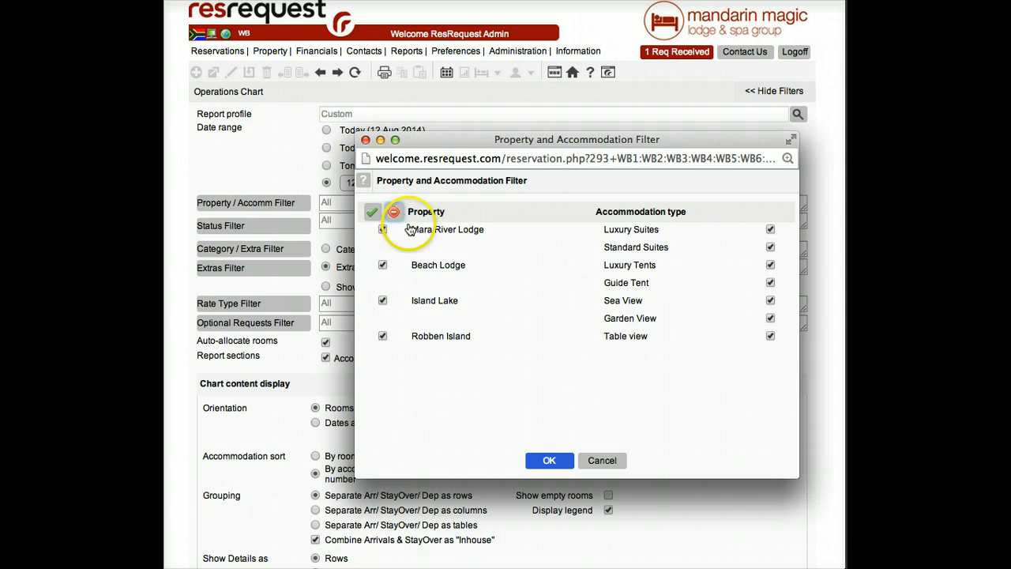
left_click(605, 461)
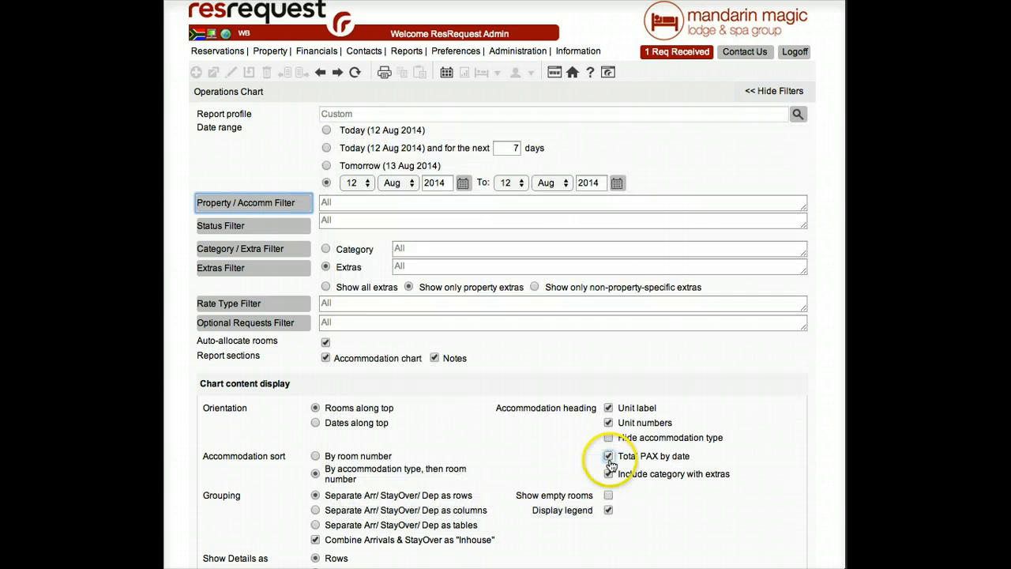
Step: View the status filter and the list of extra categories available in the category filter, closing each without changes
left_click(292, 232)
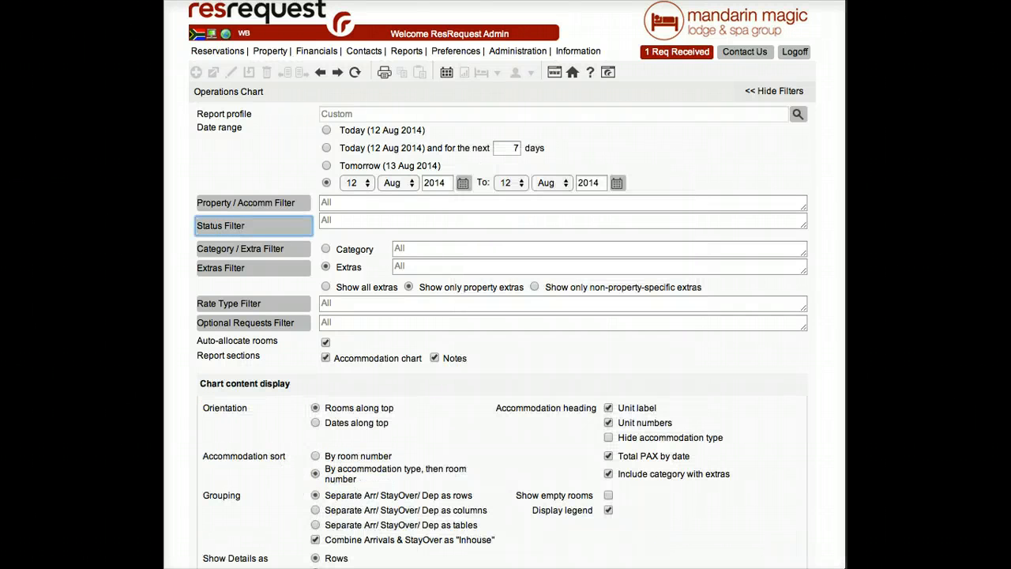
left_click(271, 251)
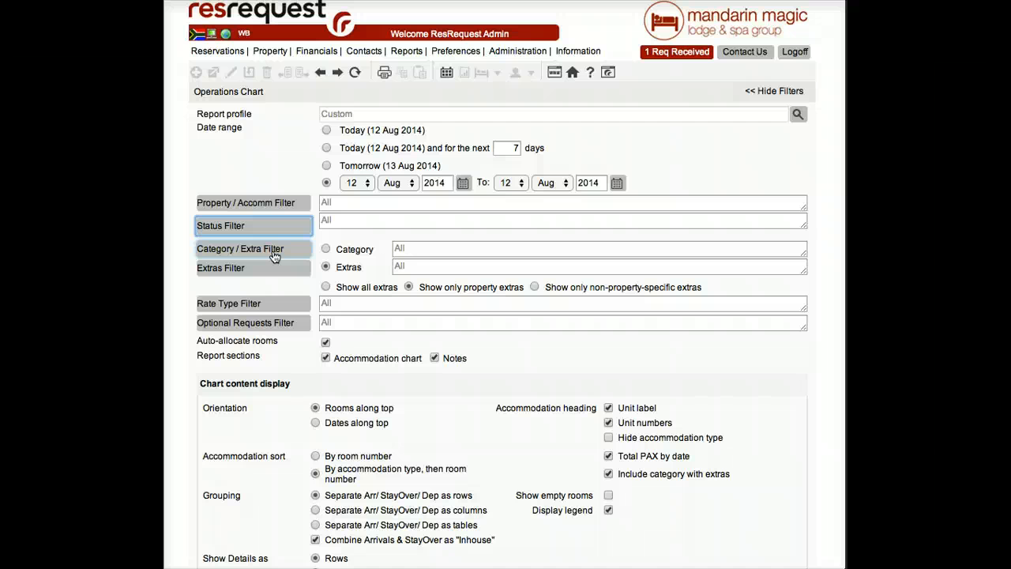
left_click(264, 271)
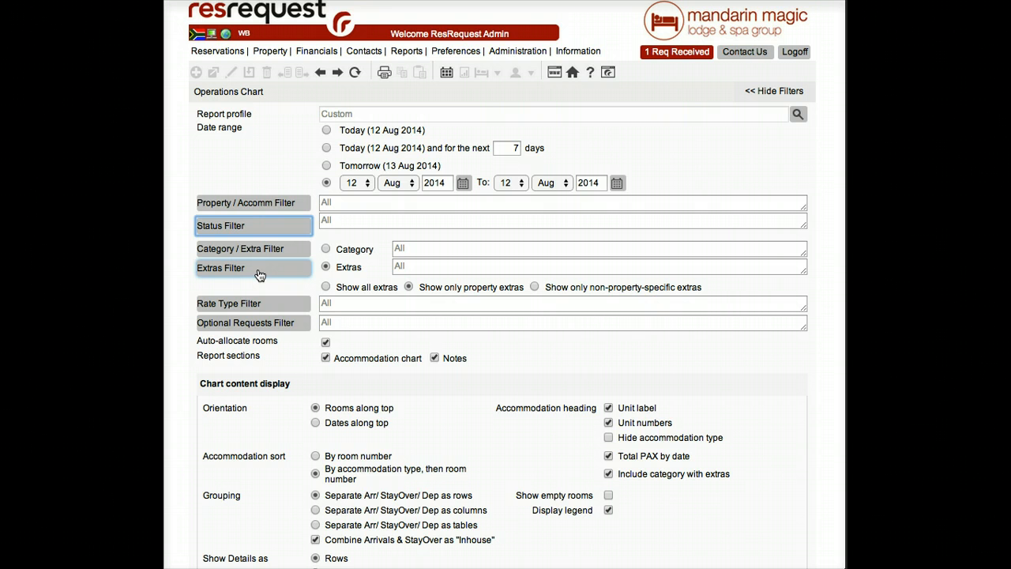
left_click(260, 252)
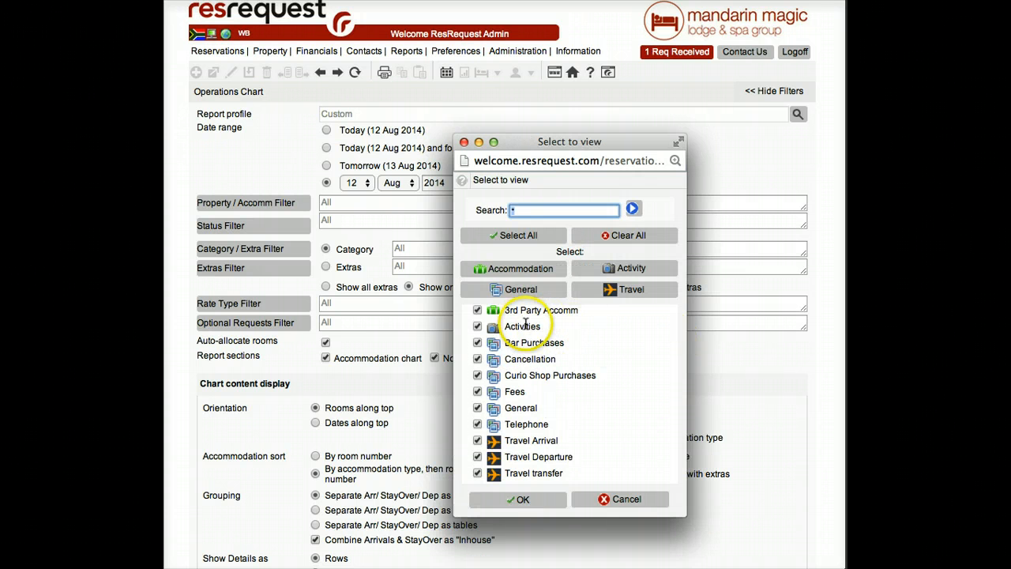
left_click(464, 142)
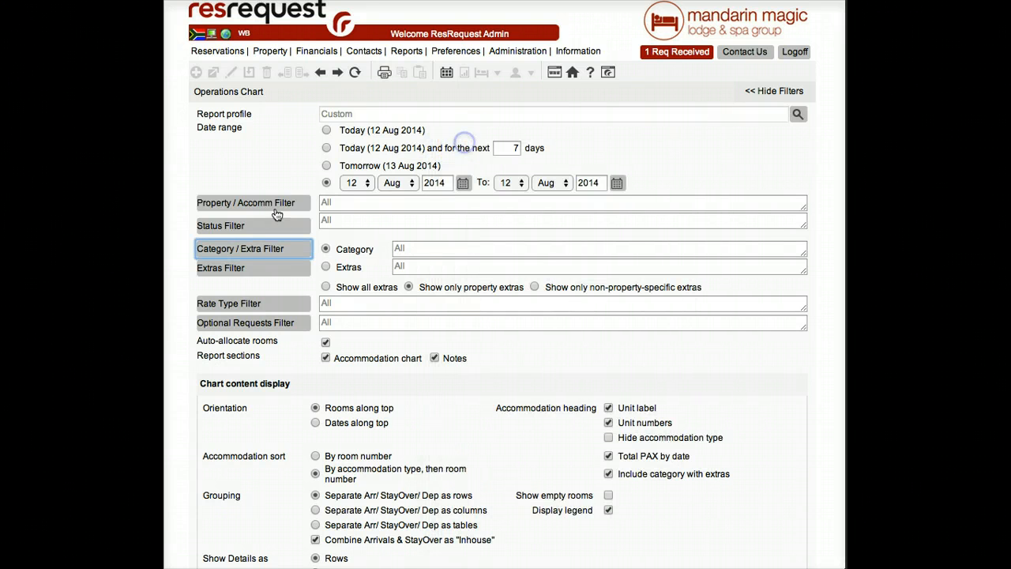
Step: Browse the individual extras filter by category, including Telephone, and close it without selecting any extras
left_click(255, 269)
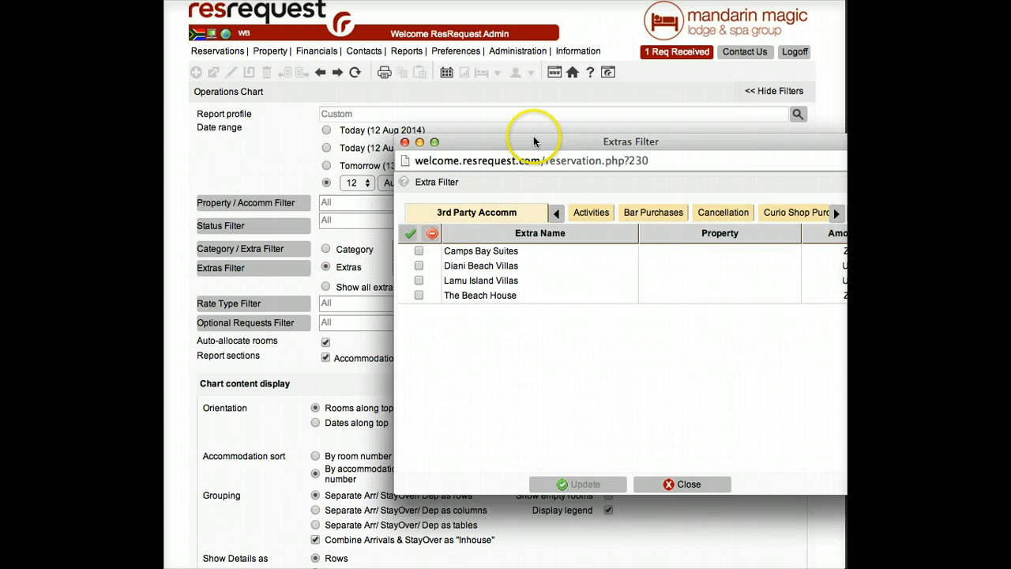
left_click_drag(533, 141, 402, 143)
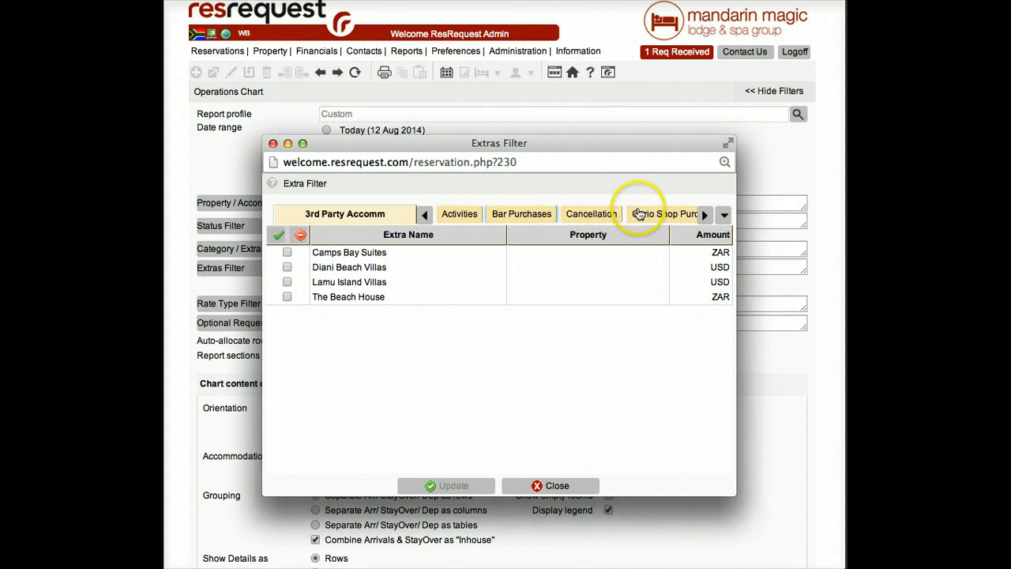
left_click(703, 215)
left_click(703, 217)
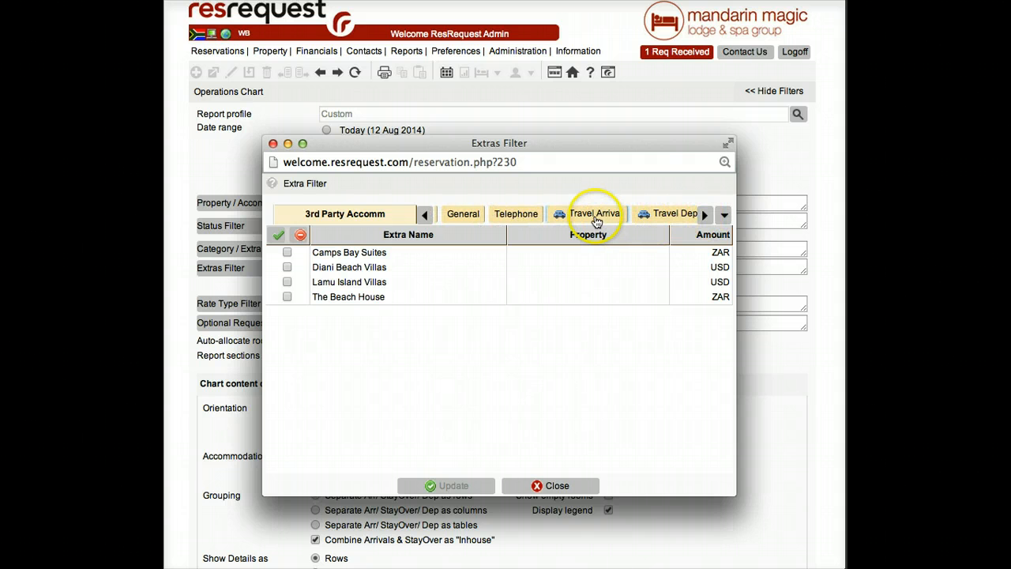
left_click(516, 214)
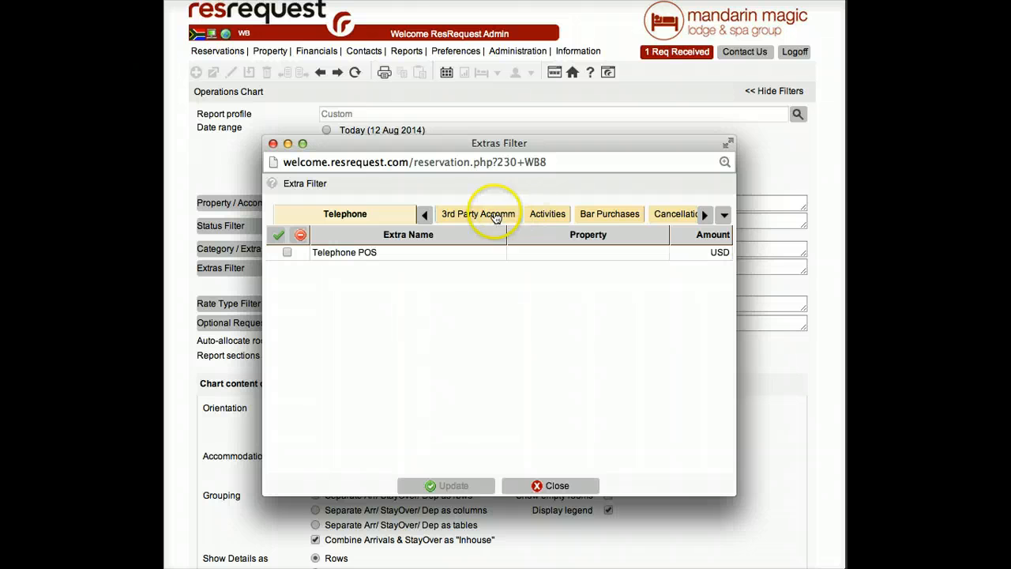
left_click(495, 215)
left_click(393, 266)
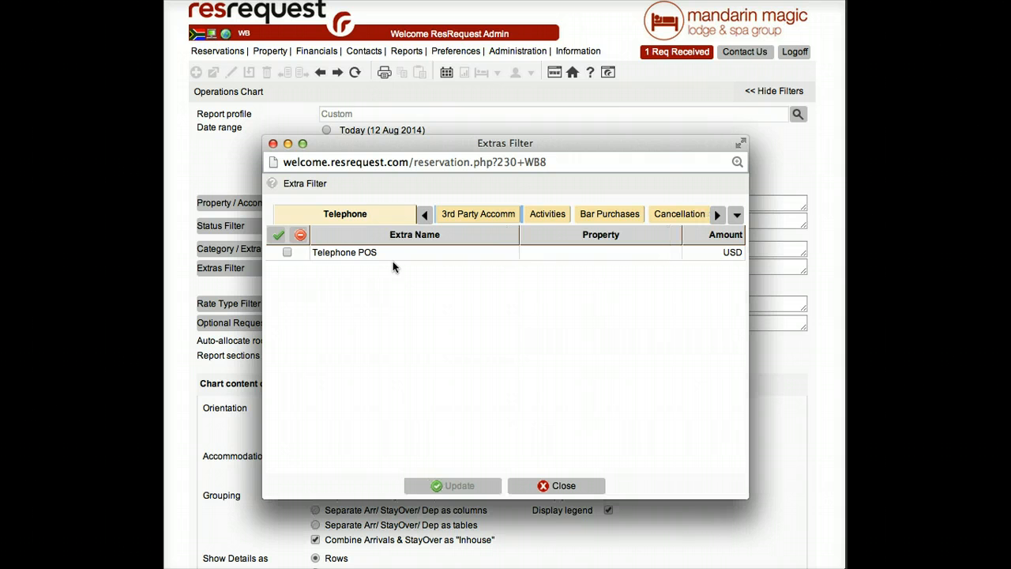
left_click(272, 144)
Step: View the options offered by the rate type and optional requests filters, and close them without changes
left_click(267, 304)
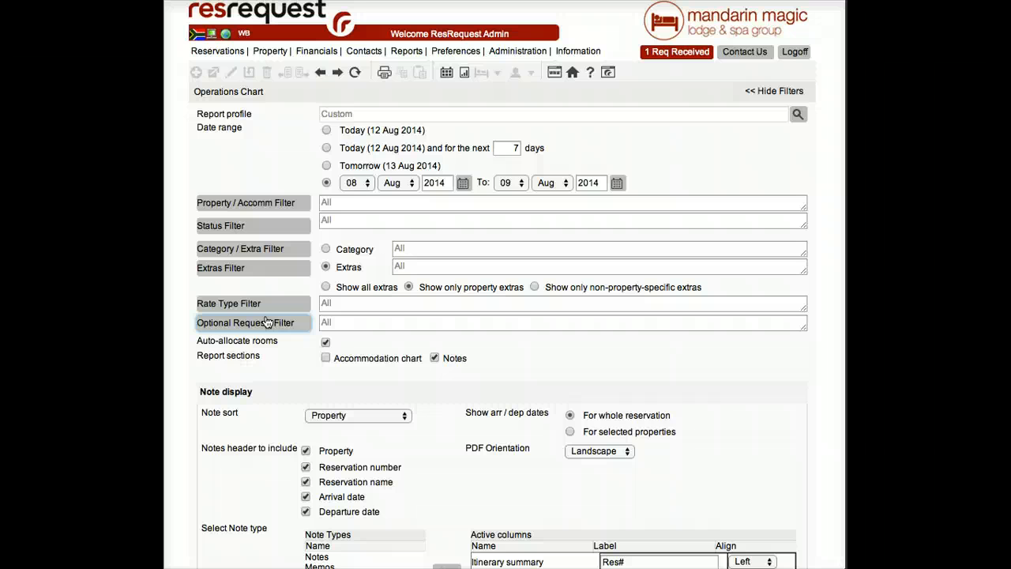
left_click(286, 323)
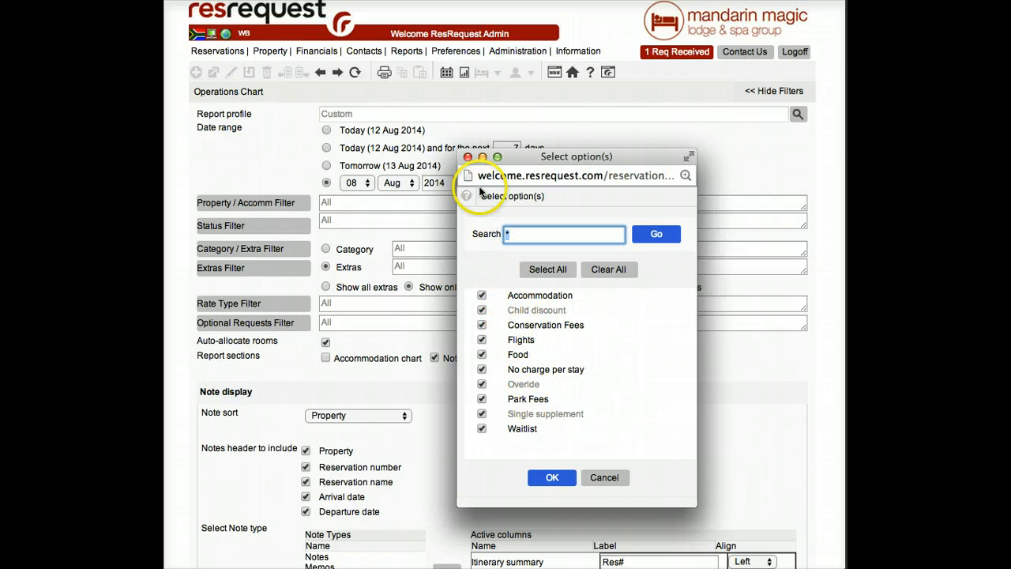
left_click(468, 158)
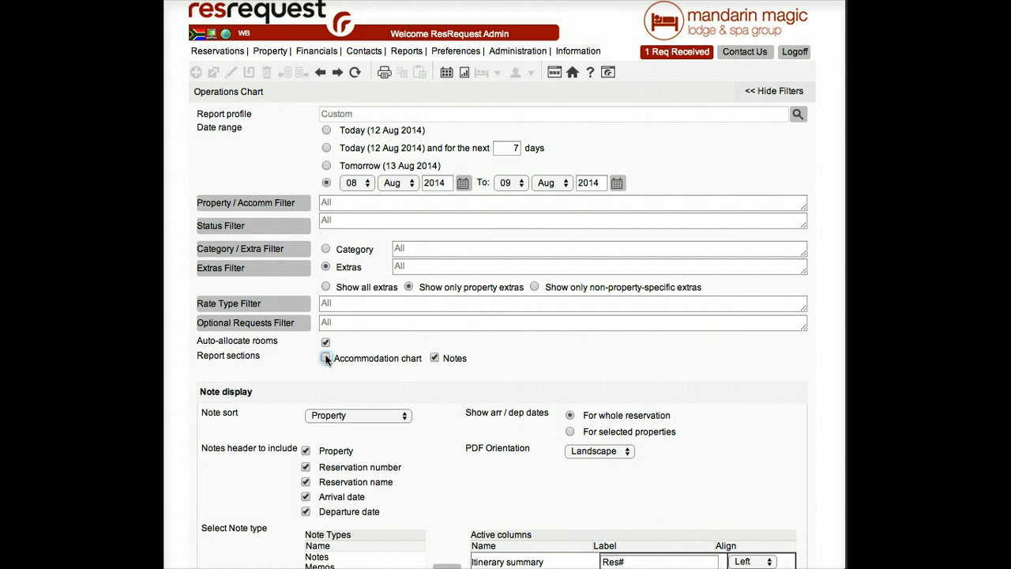
Step: Set the report sections to include the accommodation chart and exclude notes
left_click(327, 360)
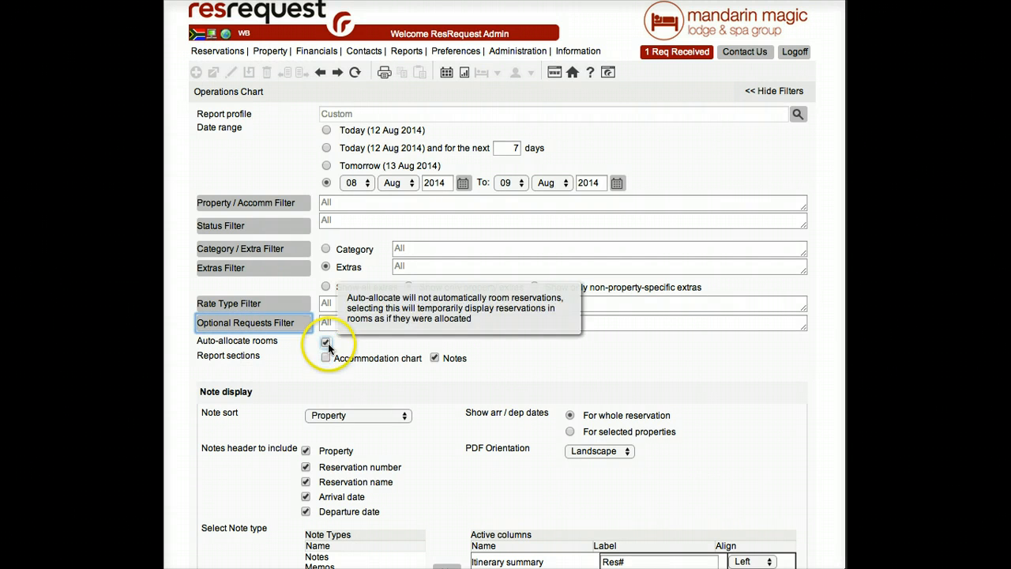
scroll(353, 305, "down", 1)
scroll(353, 304, "down", 5)
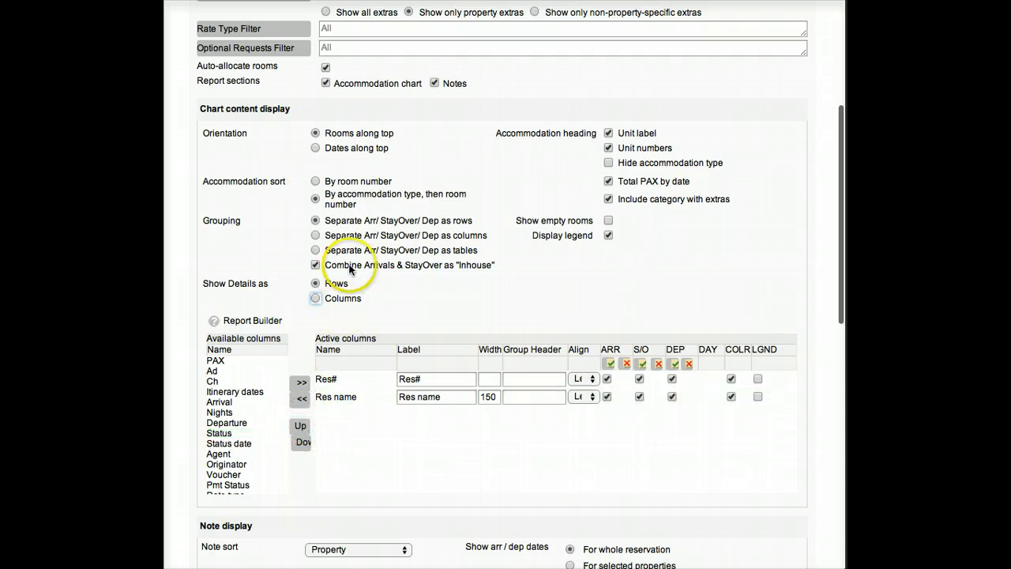
left_click(326, 83)
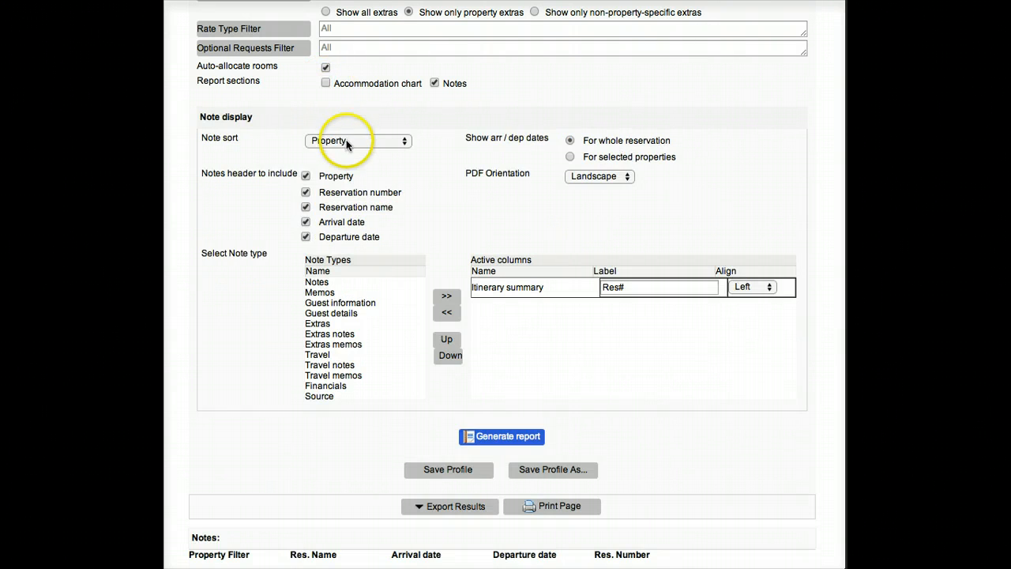
left_click(331, 313)
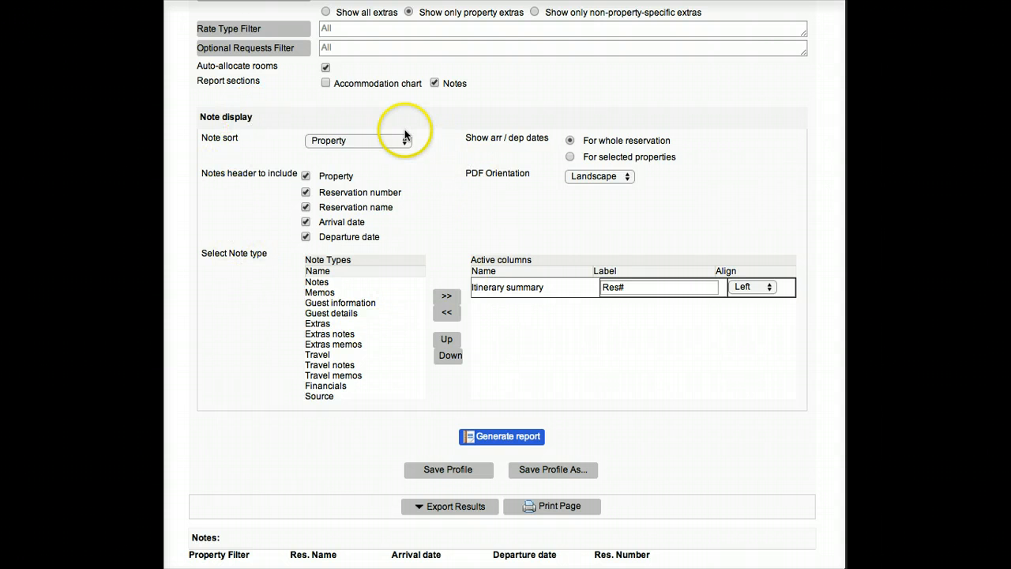
left_click(435, 83)
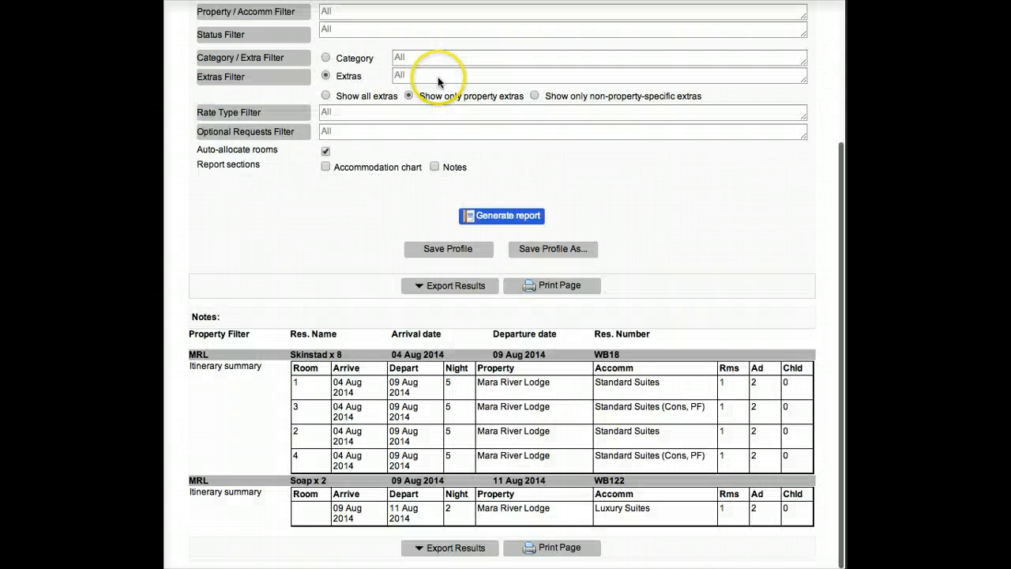
left_click(324, 167)
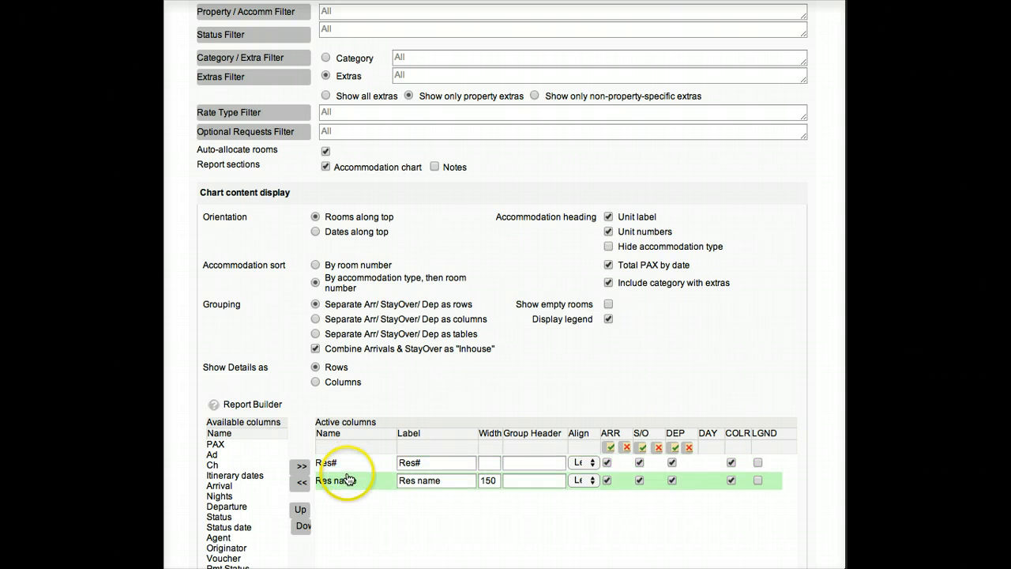
Step: Restrict the property and accommodation filter to Mara River Lodge with its Luxury Suites and Standard Suites
scroll(342, 156, "up", 1)
left_click(269, 23)
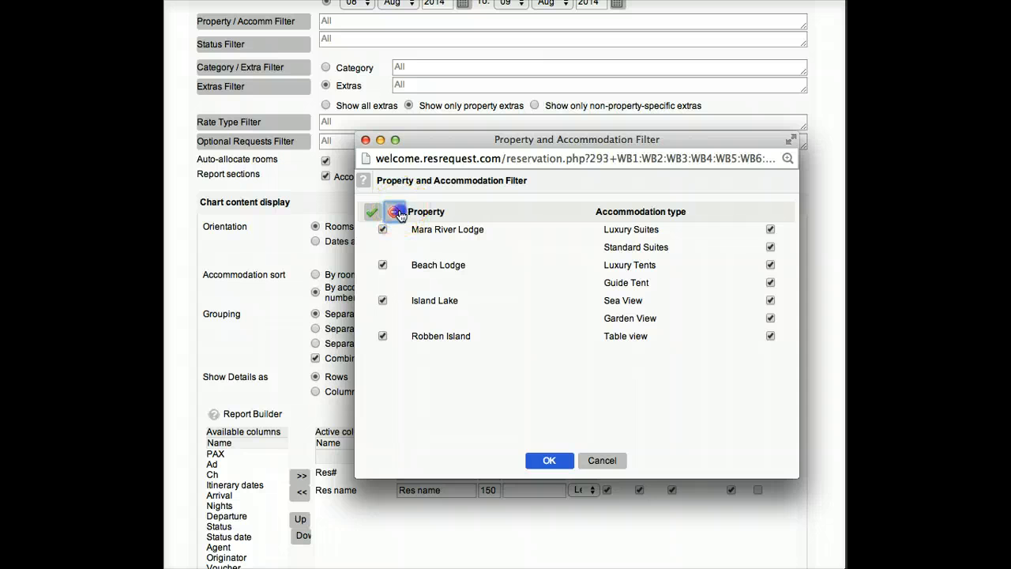
left_click(394, 212)
left_click(383, 229)
left_click(549, 460)
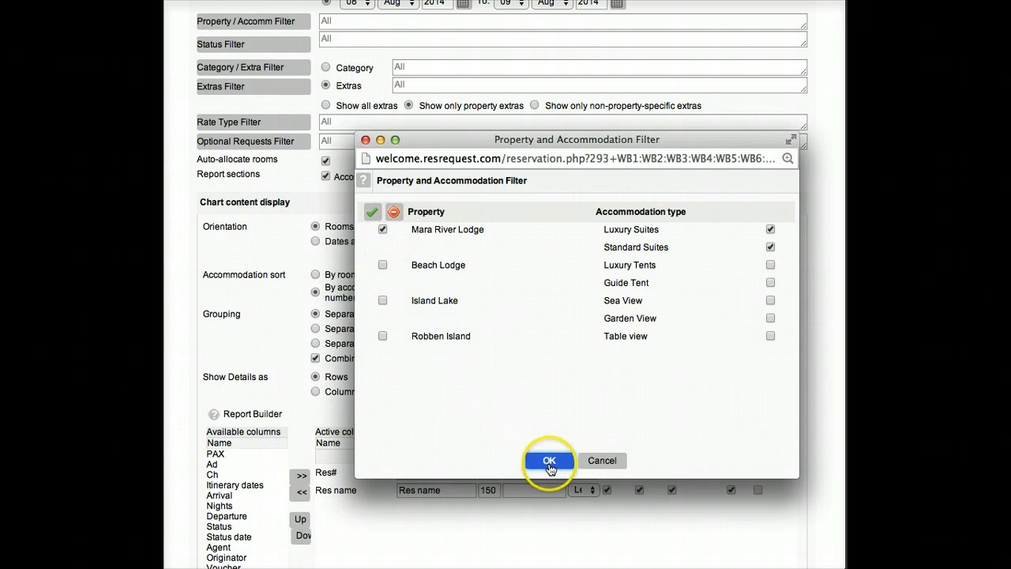
Step: Generate the operations chart report with the chosen settings
scroll(422, 316, "down", 3)
scroll(422, 317, "down", 2)
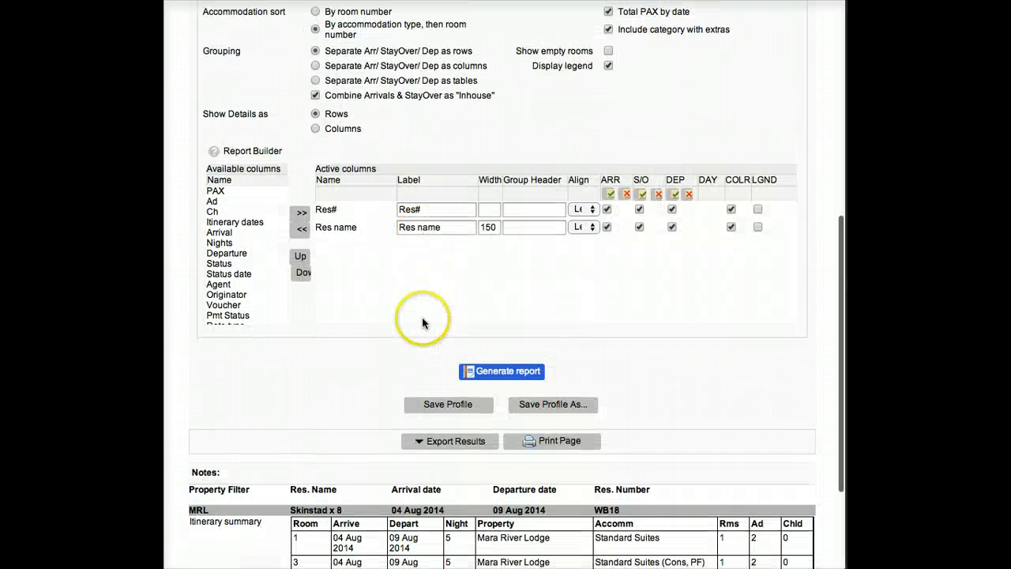
left_click(499, 373)
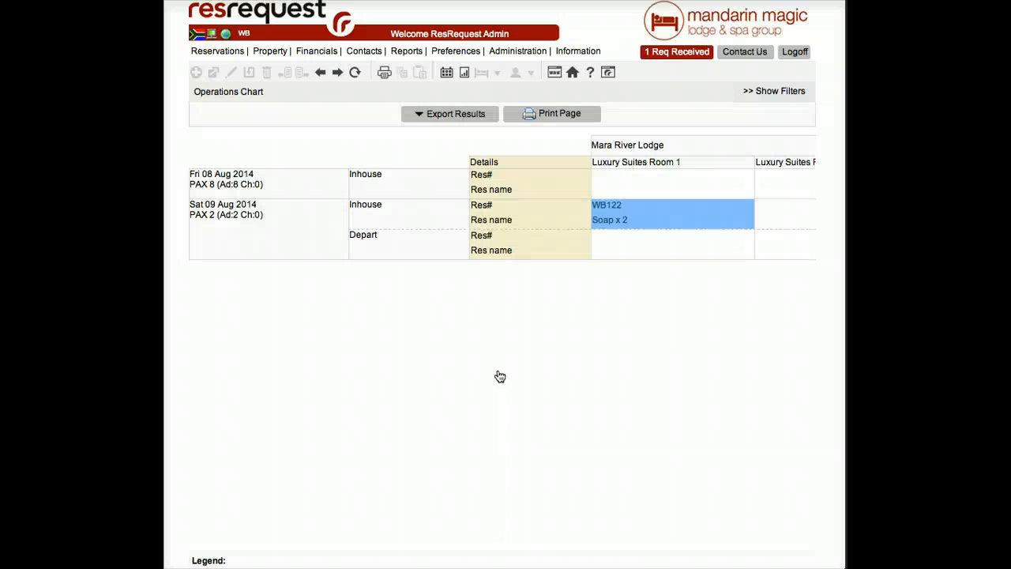
Step: Examine the generated chart's daily guest figures and the reservations shown across the luxury and standard suite rooms
left_click(482, 327)
left_click(472, 294)
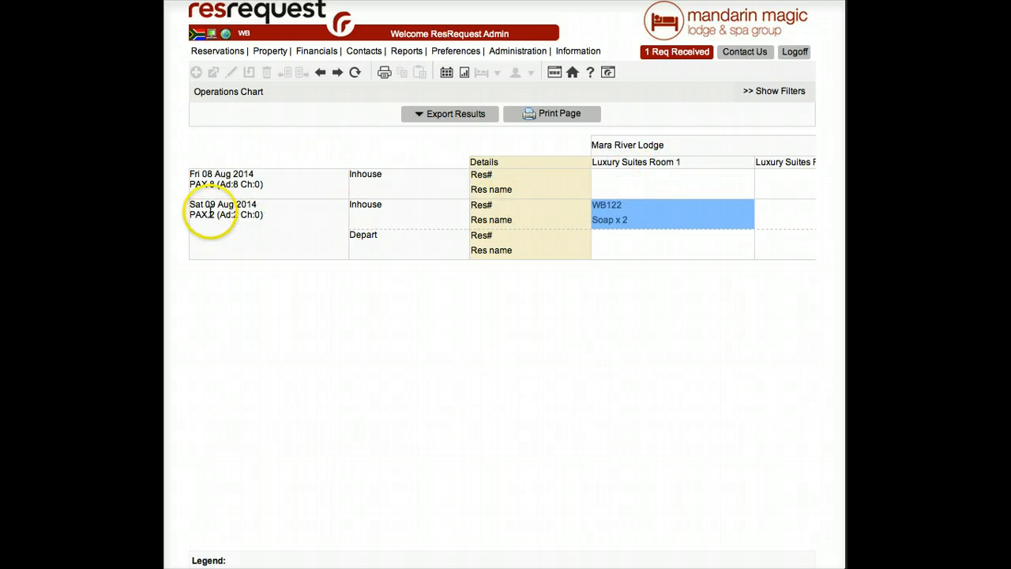
scroll(459, 227, "right", 8)
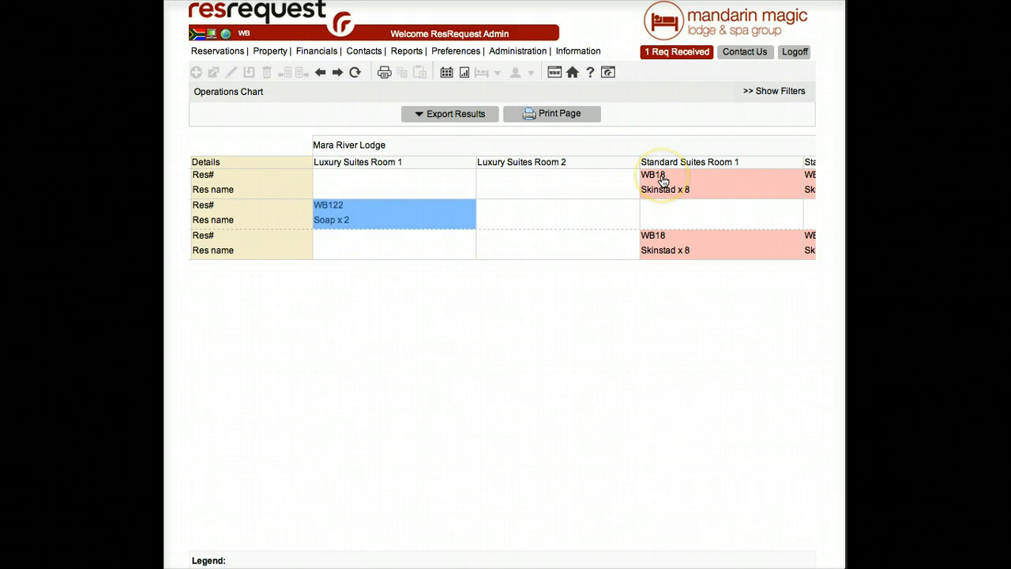
scroll(664, 181, "right", 5)
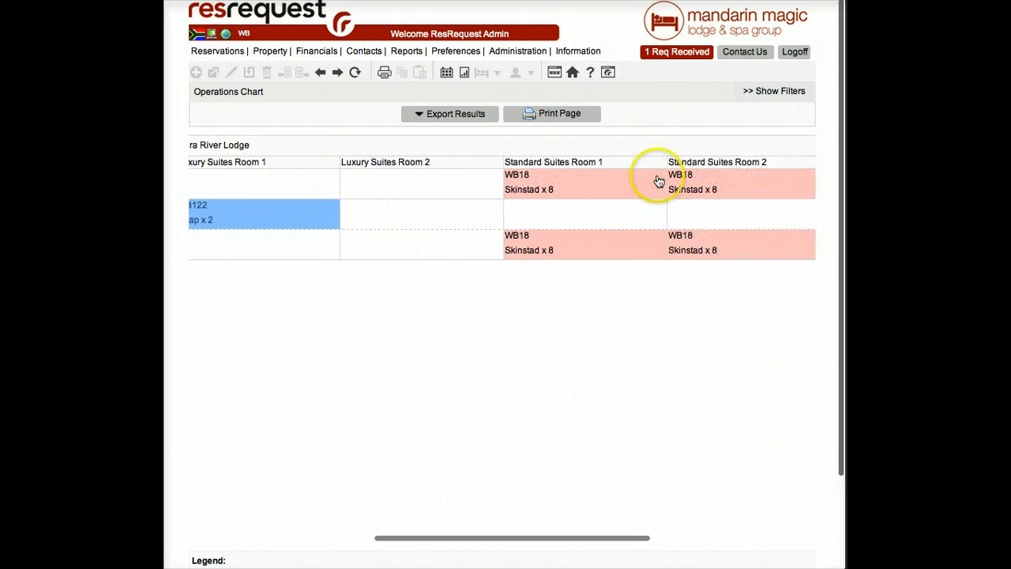
Step: Examine the reservations in the remaining Standard Suites rooms further along the accommodation chart
left_click(619, 186)
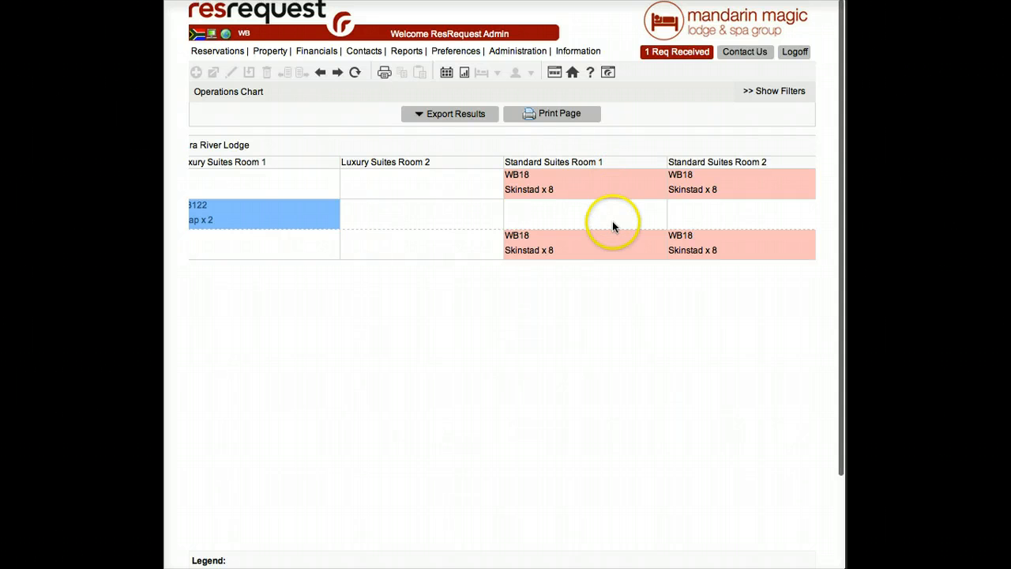
scroll(609, 243, "right", 4)
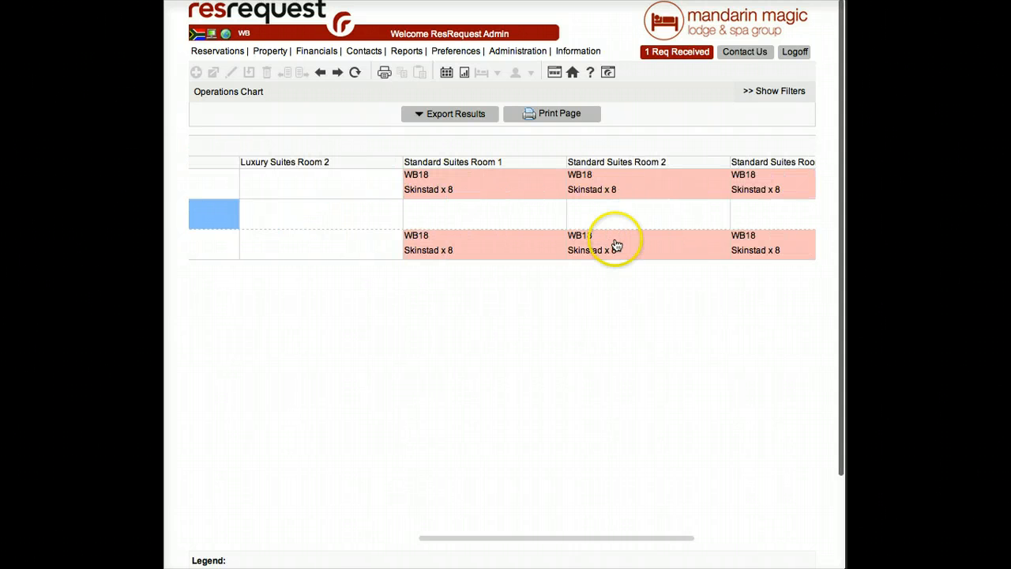
scroll(716, 230, "right", 7)
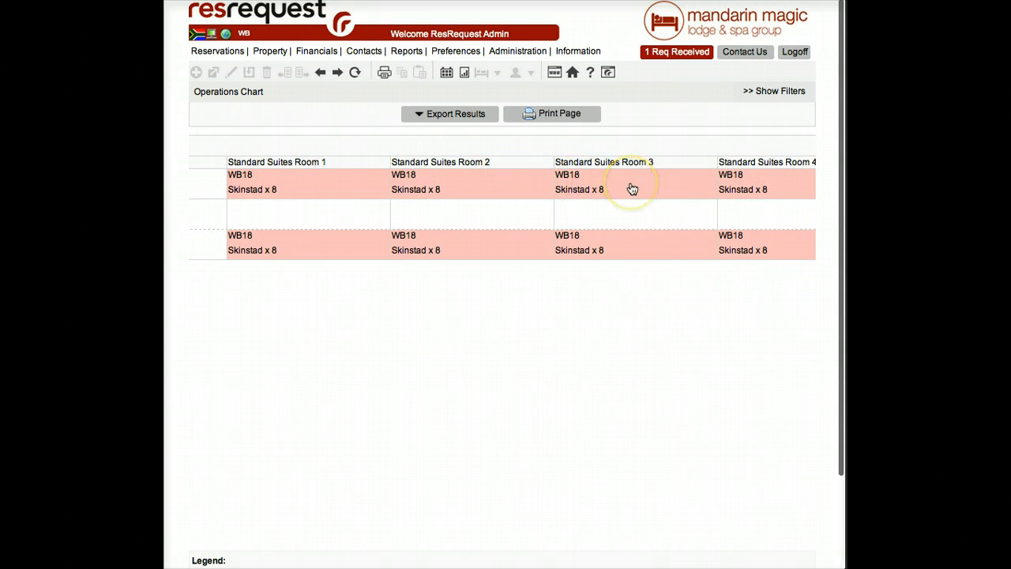
scroll(633, 189, "right", 3)
scroll(632, 189, "left", 12)
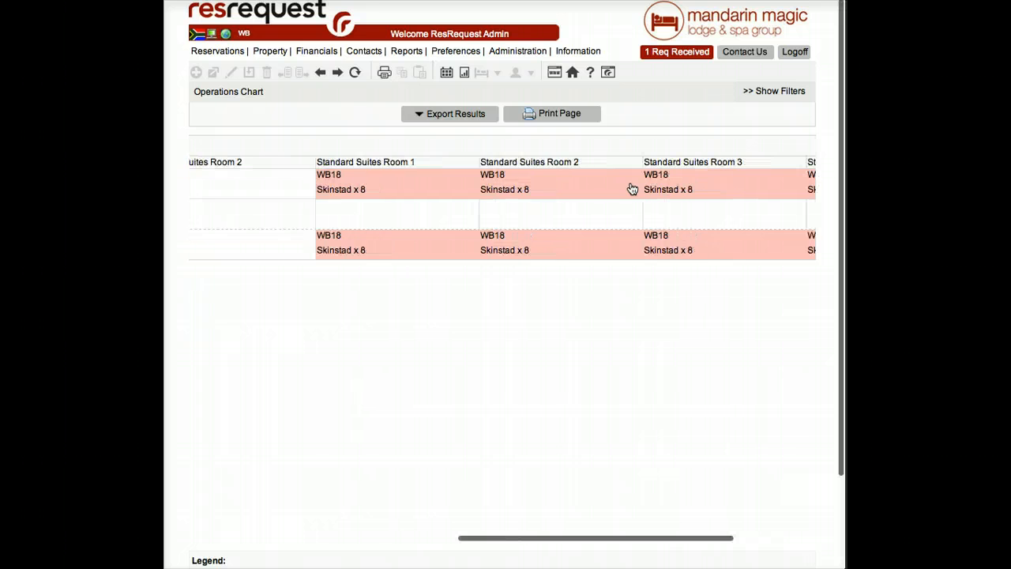
Step: Show the report filters again and set the report sections to include notes and exclude the accommodation chart
left_click(776, 91)
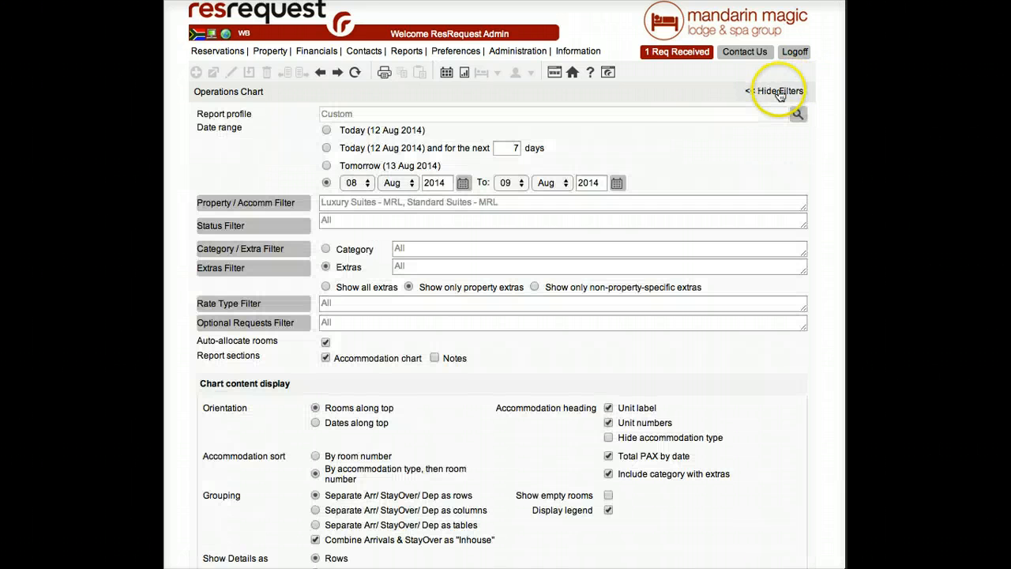
left_click(325, 358)
left_click(434, 358)
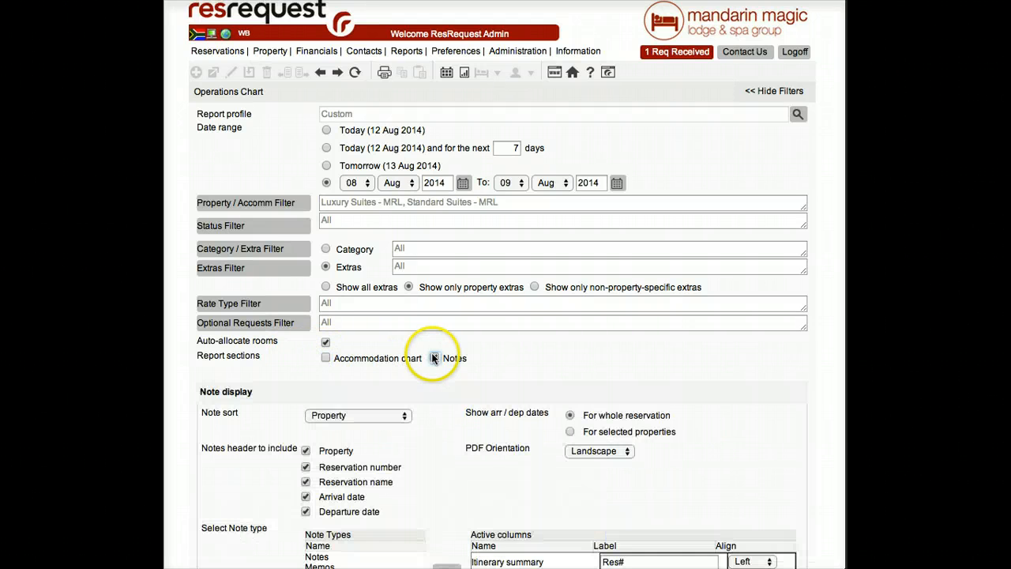
Step: Add the Notes note type to the active columns of the note display
scroll(353, 387, "down", 5)
scroll(353, 387, "up", 6)
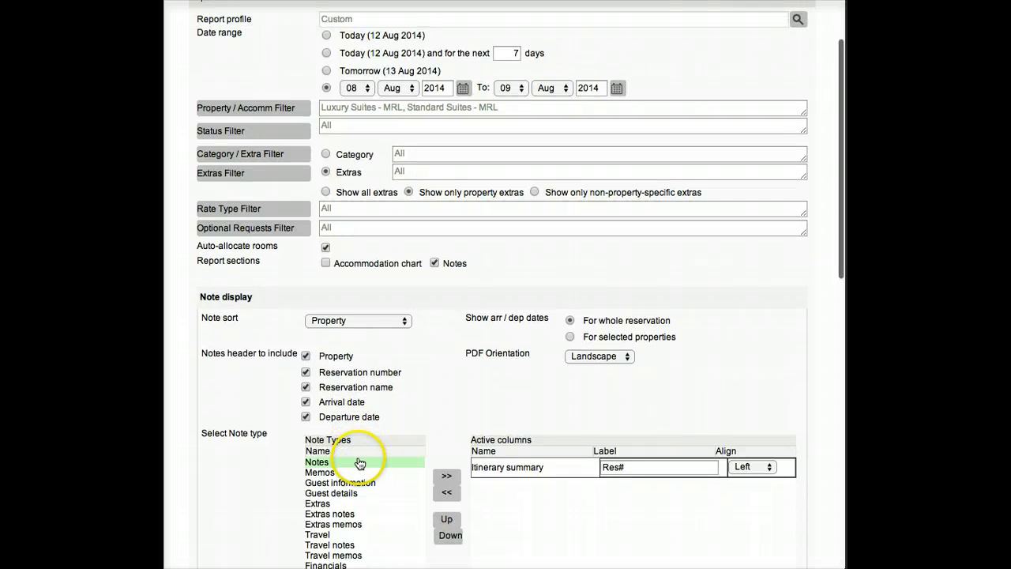
left_click(372, 463)
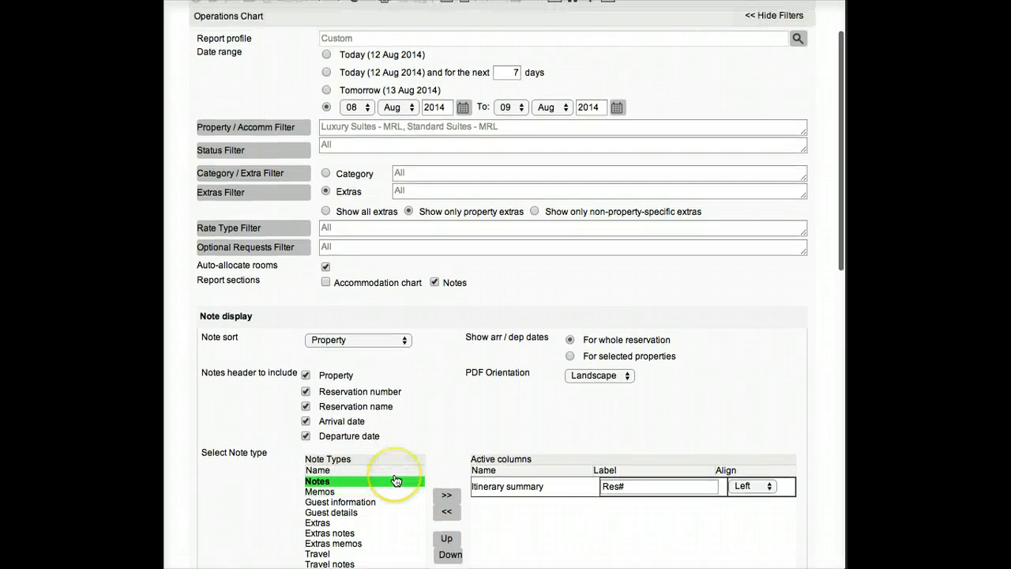
scroll(445, 443, "down", 3)
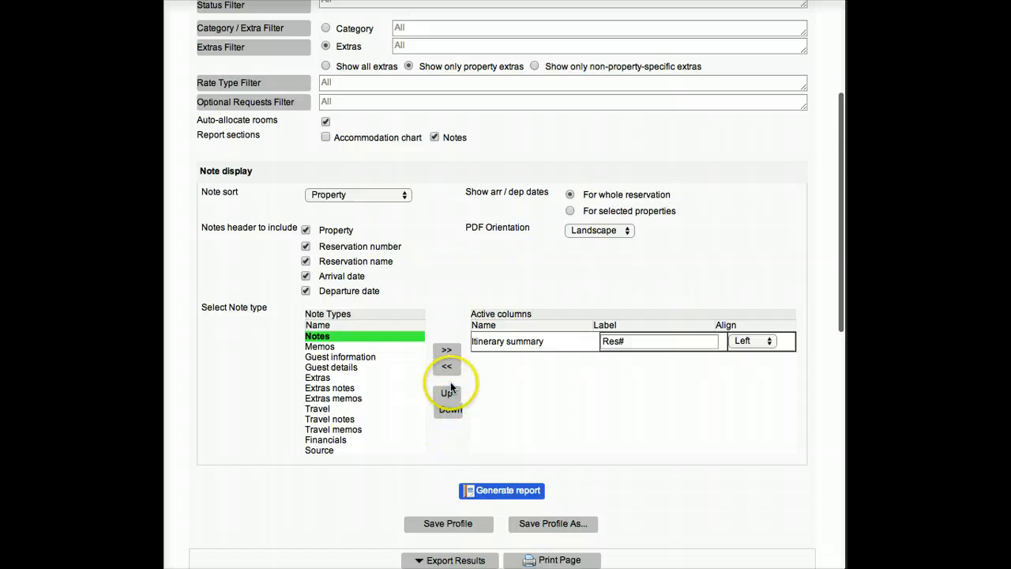
left_click(447, 350)
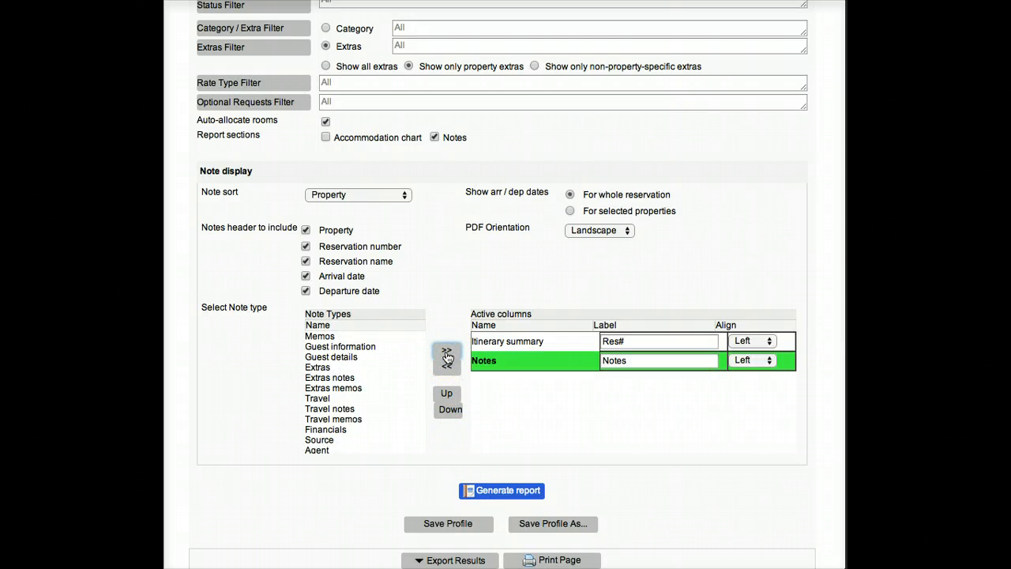
Step: Generate the notes report with the Itinerary summary and Notes columns active
left_click(509, 345)
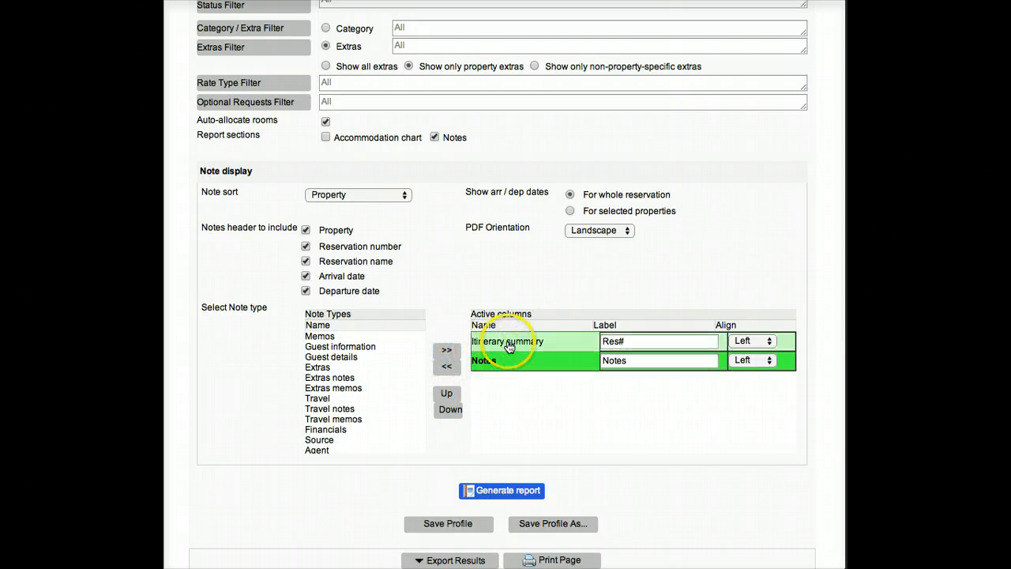
left_click(511, 359)
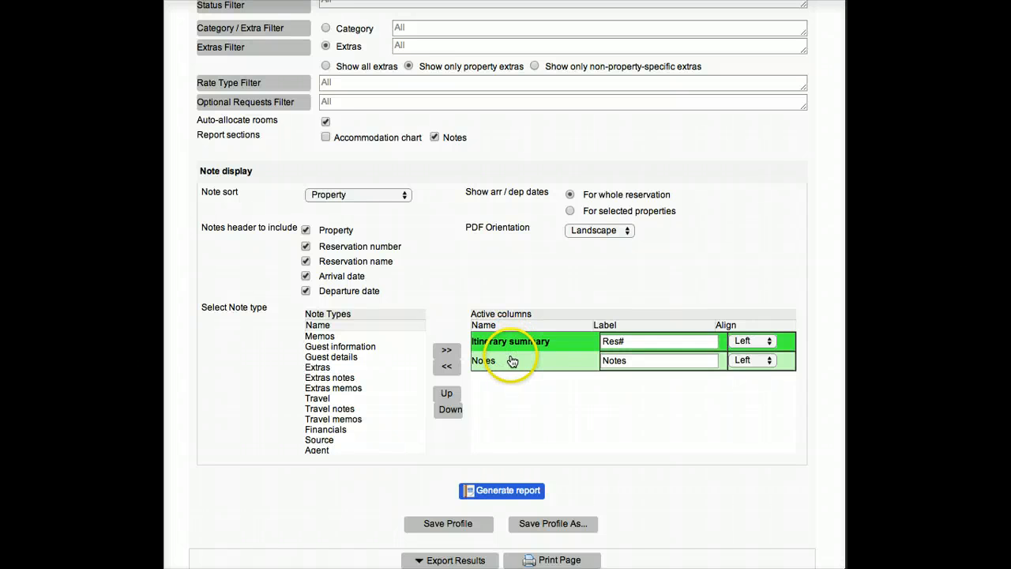
left_click(495, 491)
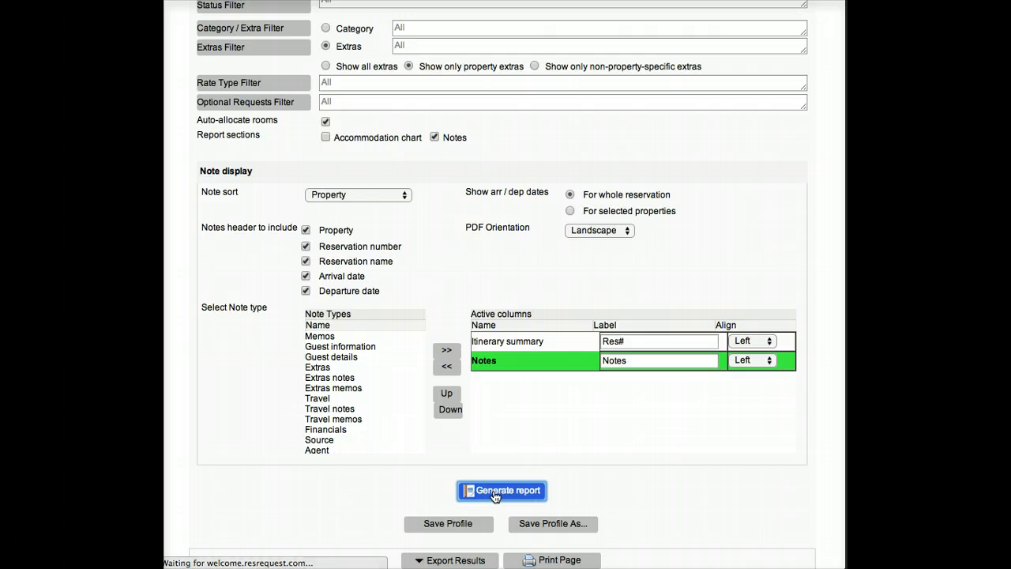